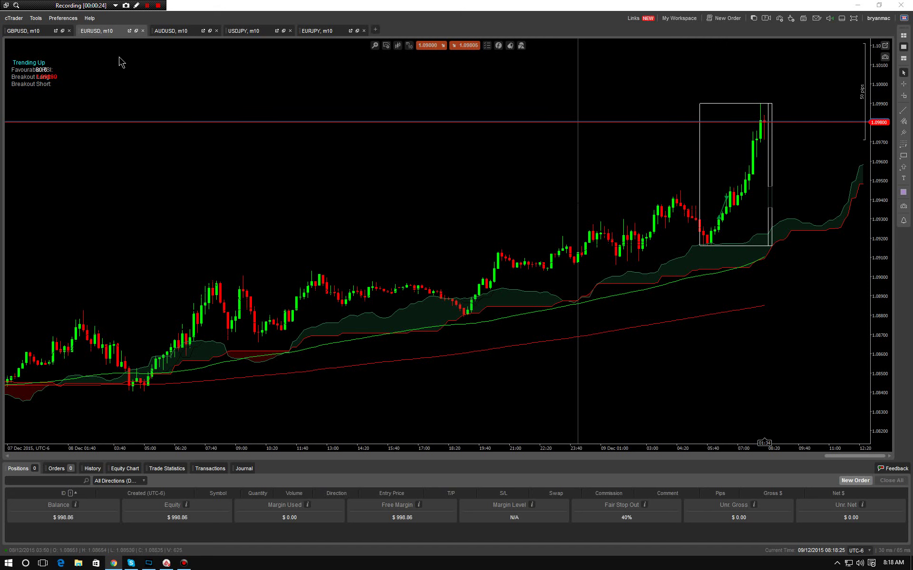
- Open a new USDCHF chart and switch it to the 10-minute timeframe
click(16, 22)
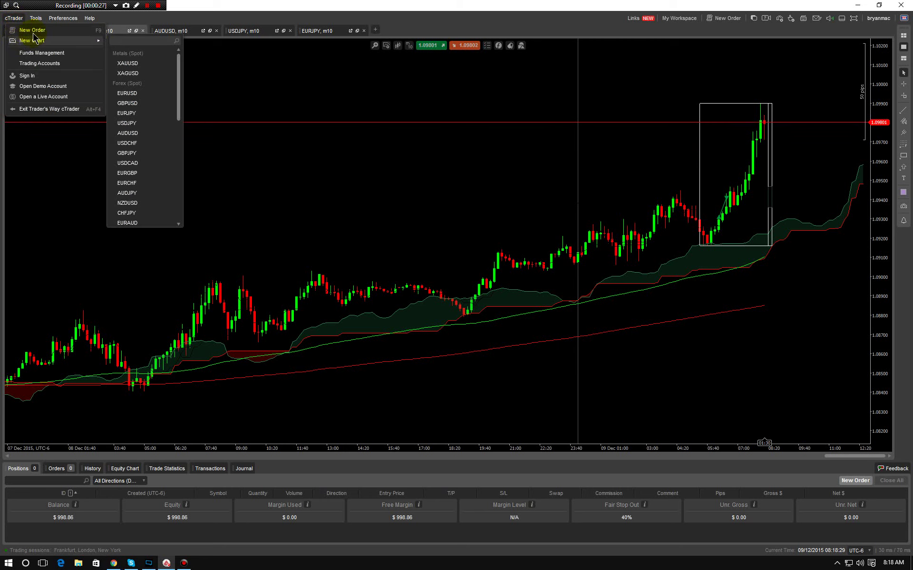
click(151, 144)
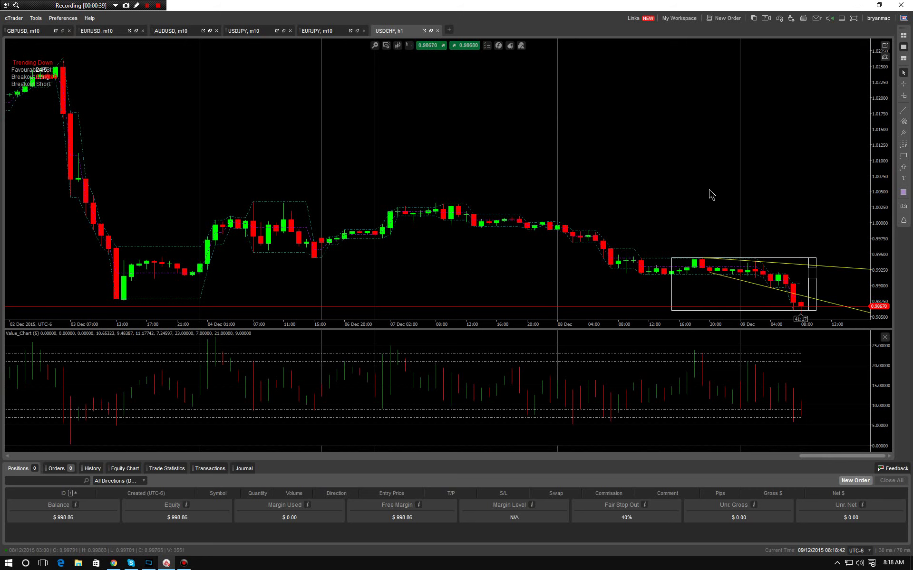
click(408, 45)
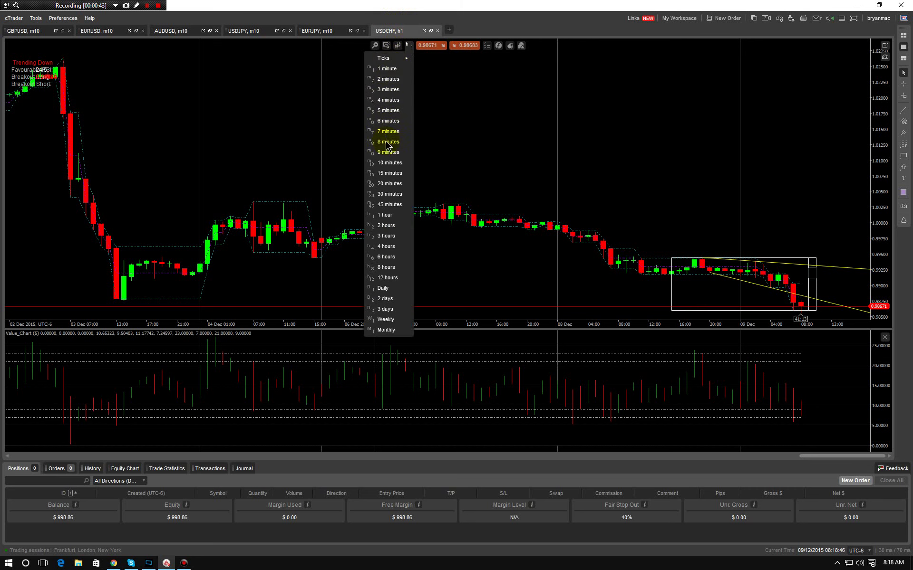
click(389, 164)
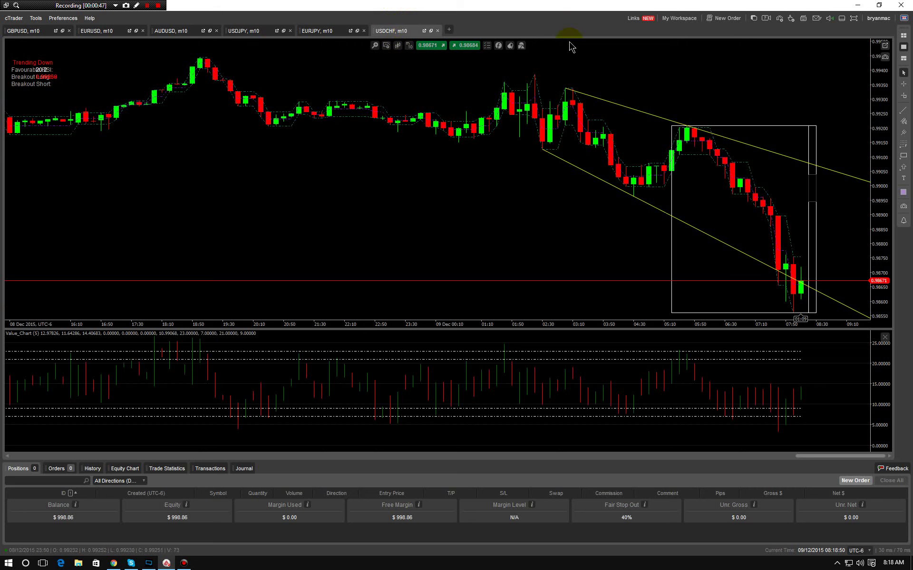
- Remove the BreakOutRSI-1 and LowFC indicators and close the Value_Chart panel
click(520, 46)
click(520, 46)
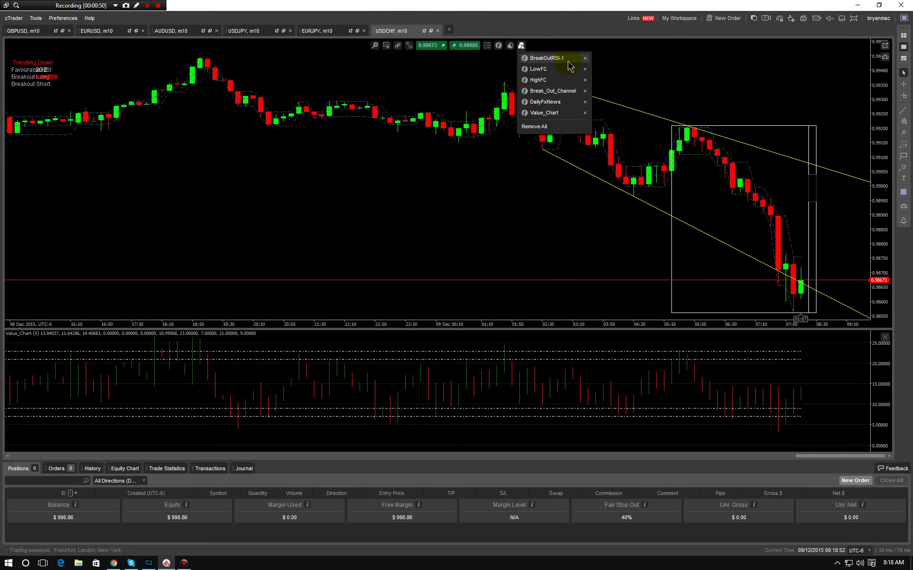
click(585, 58)
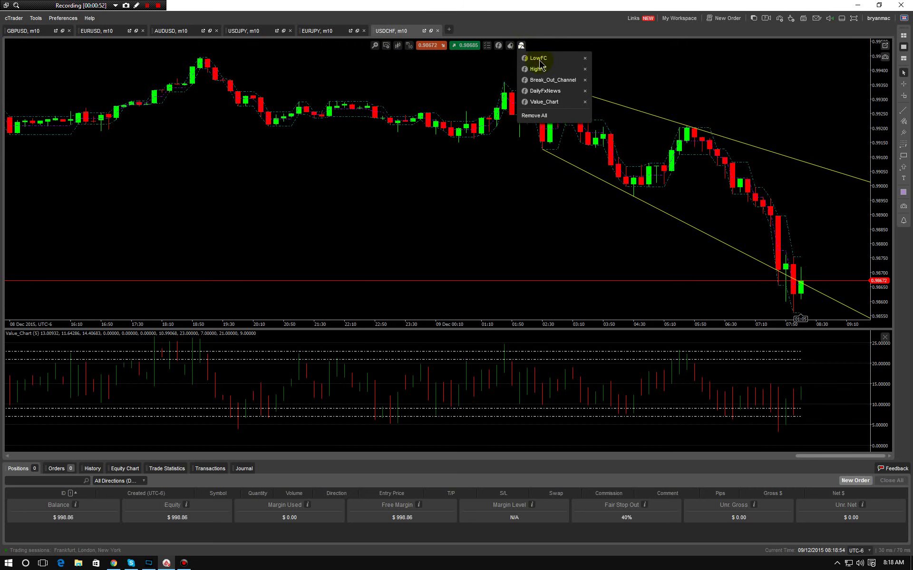
click(885, 338)
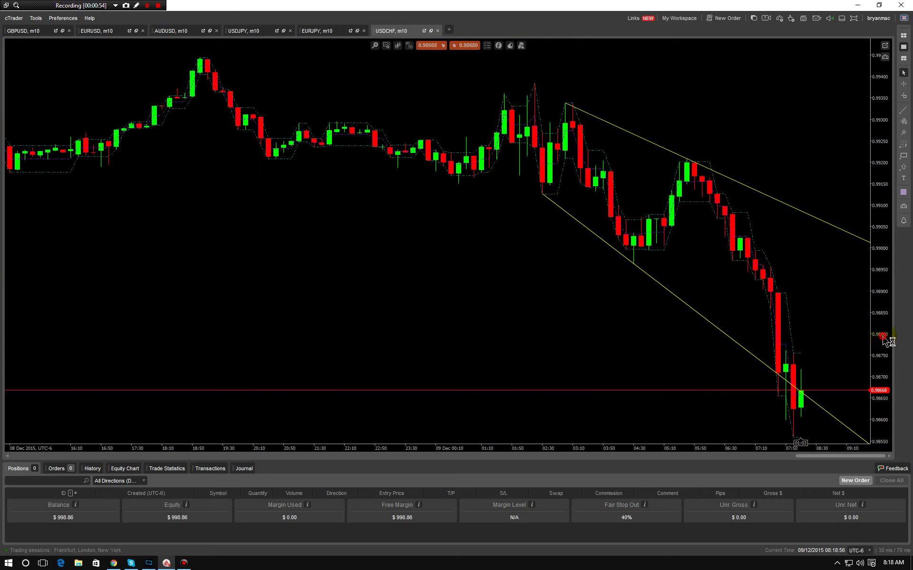
click(521, 46)
click(585, 58)
- Remove the HighFC, Break_Out_Channel and DailyFxNews indicators from the chart
click(521, 45)
click(510, 46)
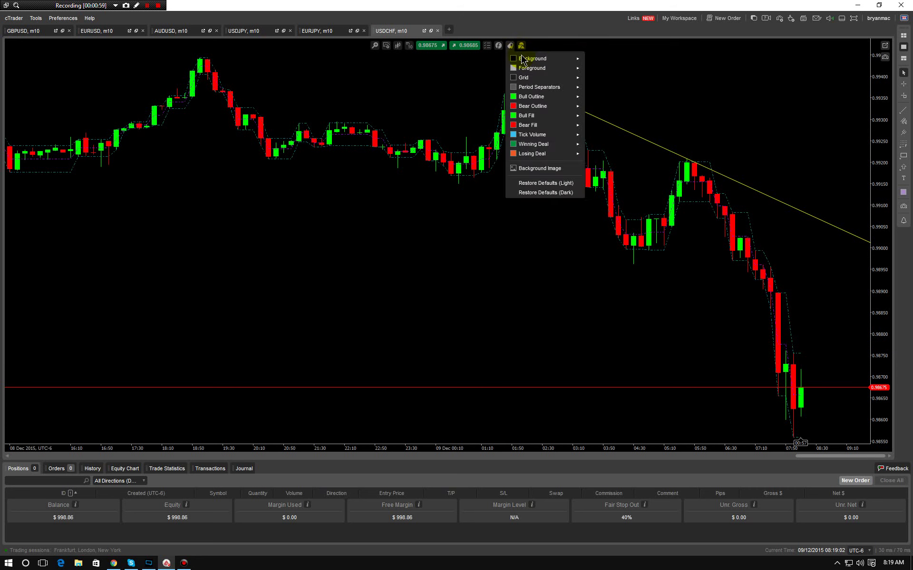
click(521, 46)
click(521, 46)
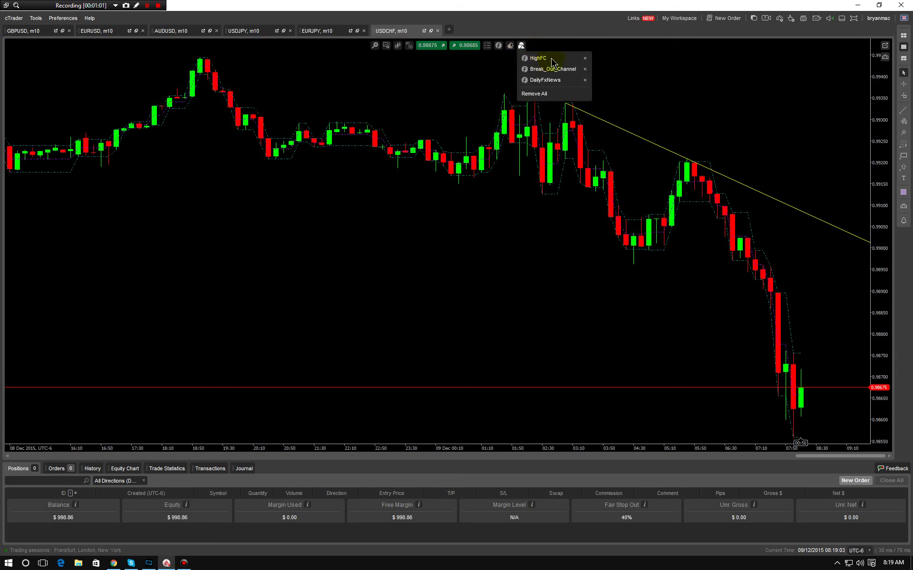
click(585, 58)
click(521, 46)
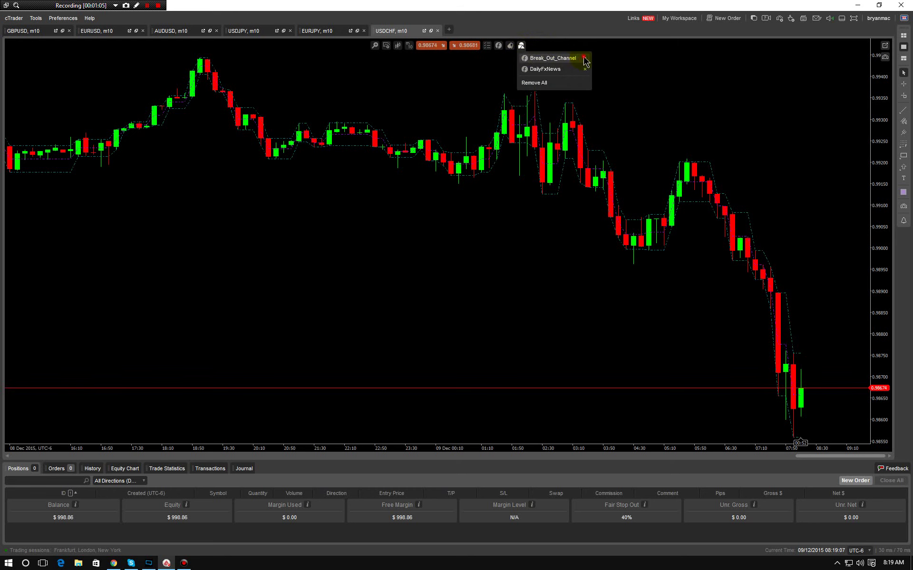
click(585, 58)
click(521, 45)
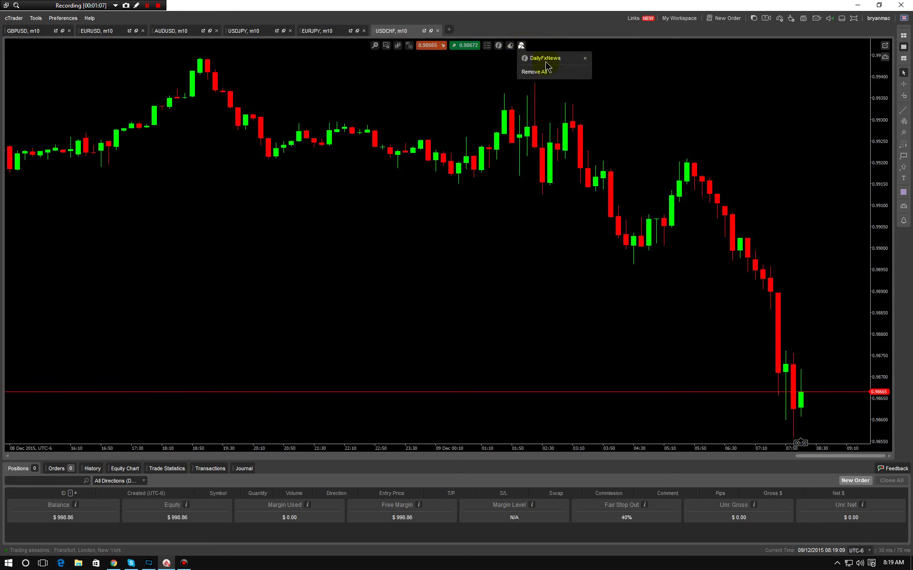
click(584, 58)
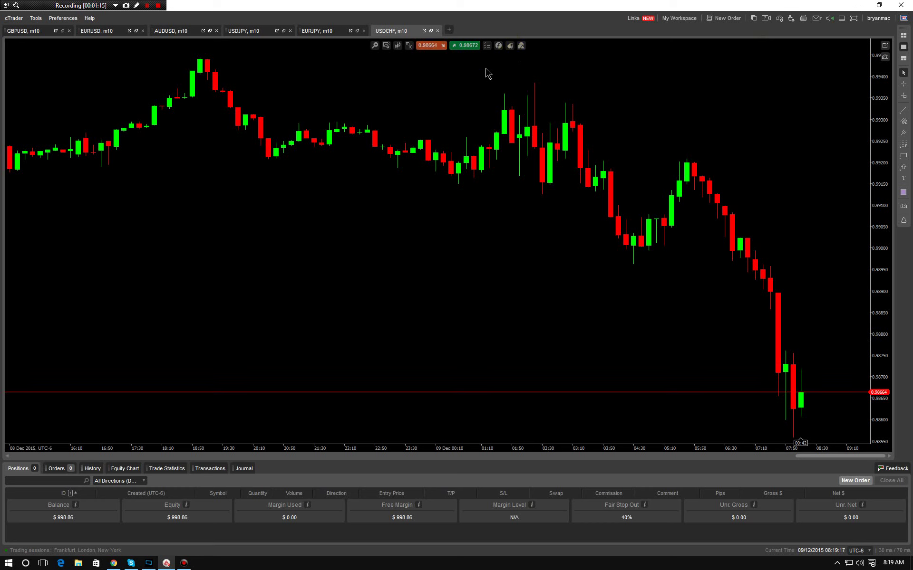
- Add the Ichimoku Kinko Hyo indicator from the Other indicator category
click(499, 47)
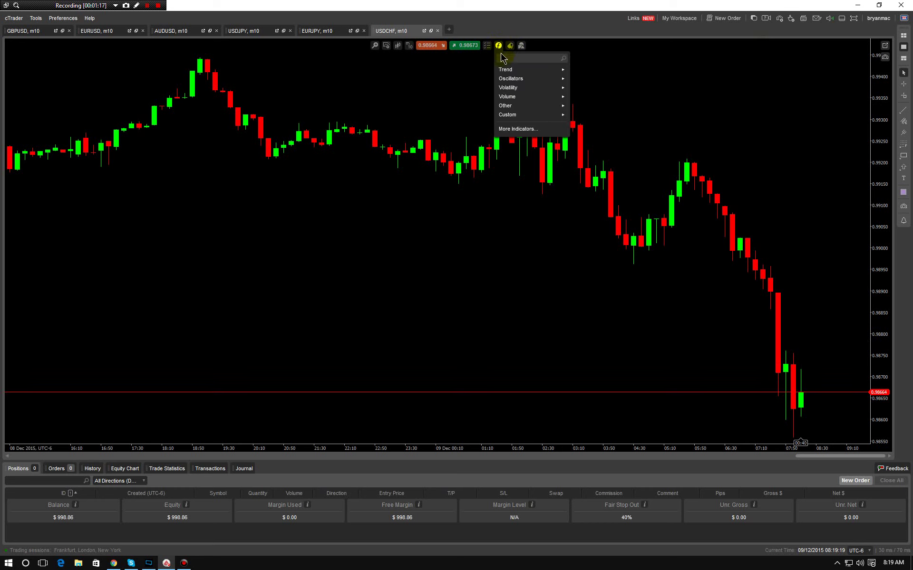
mouse_move(507, 72)
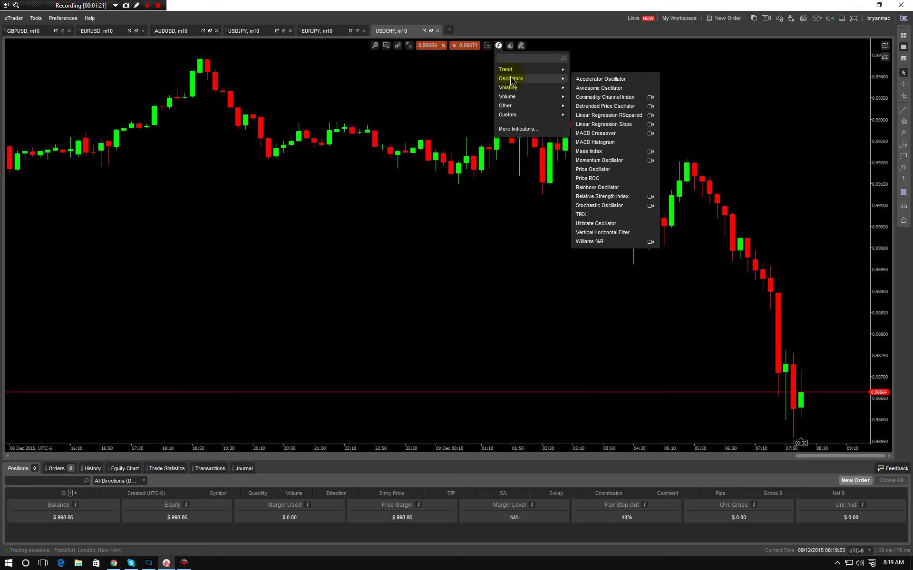
mouse_move(515, 107)
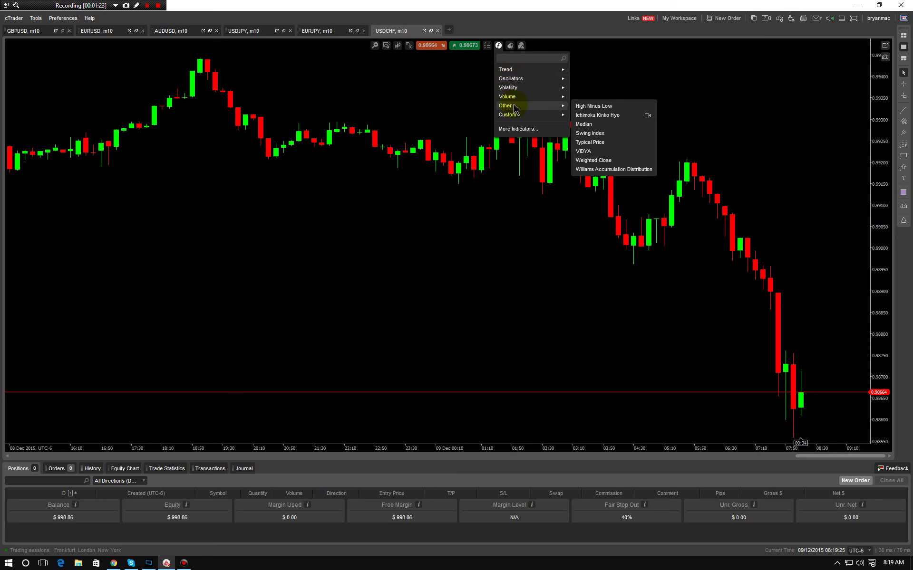
click(601, 117)
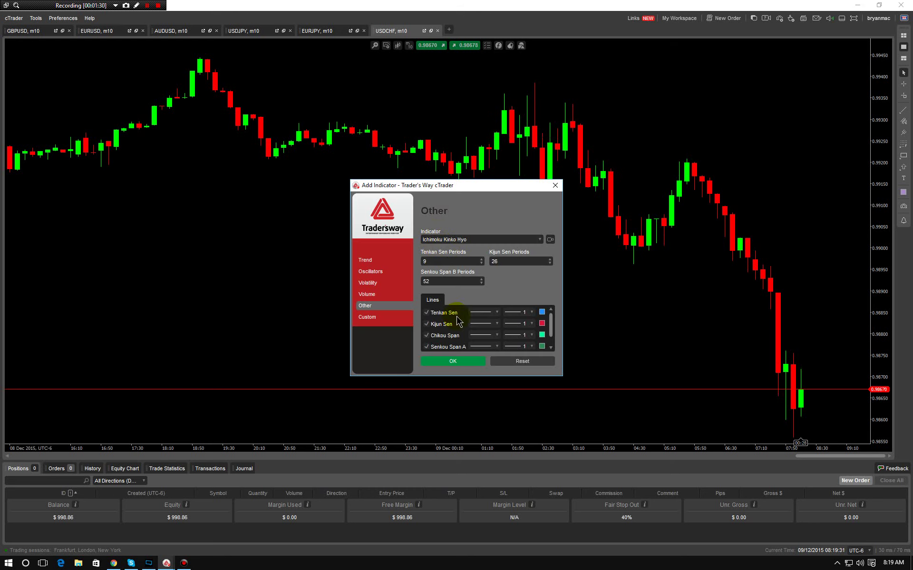
- Set the Tenkan Sen, Kijun Sen and Chikou Span lines to black and apply the indicator
click(542, 312)
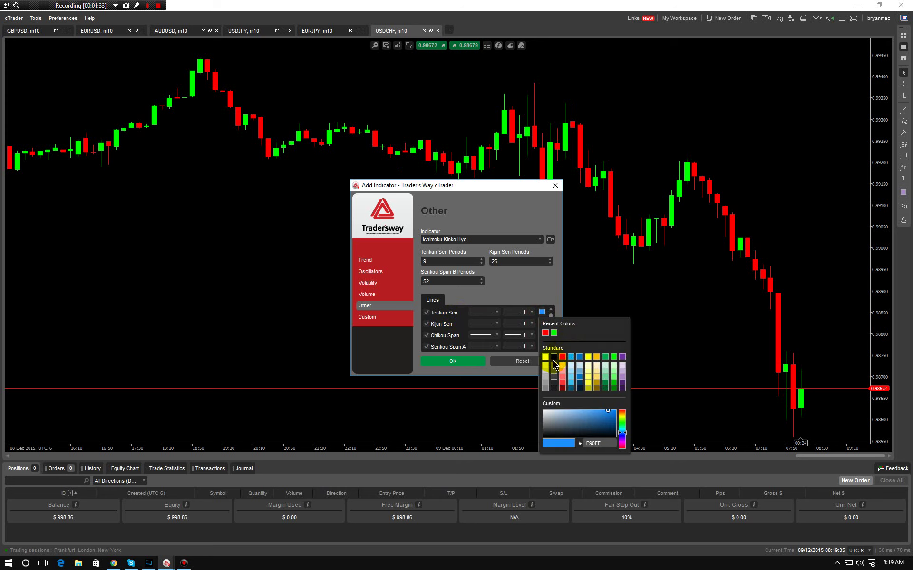
click(553, 357)
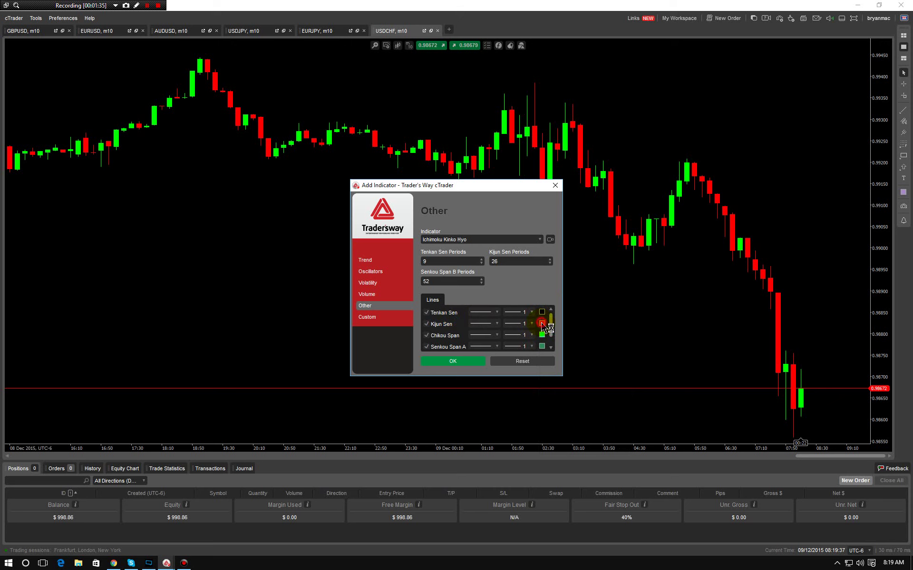
click(541, 323)
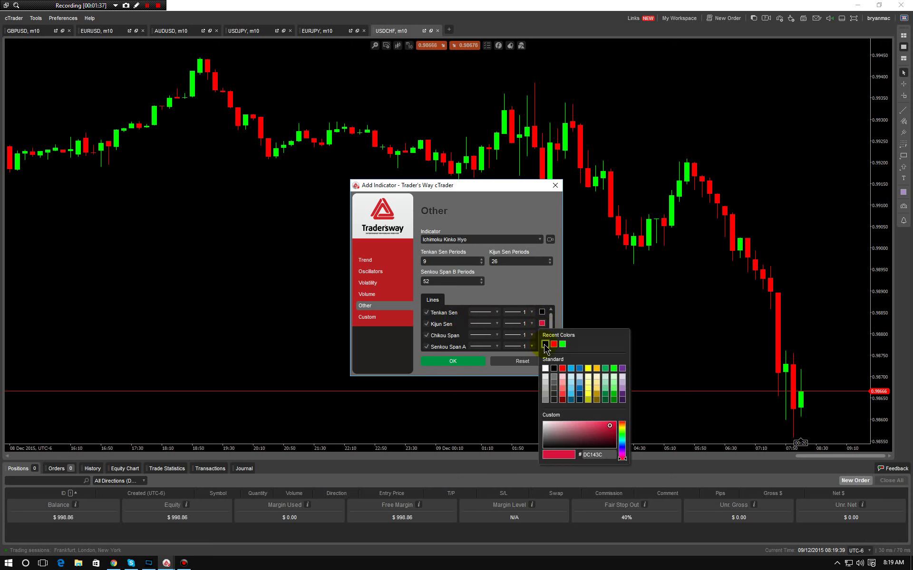
click(545, 345)
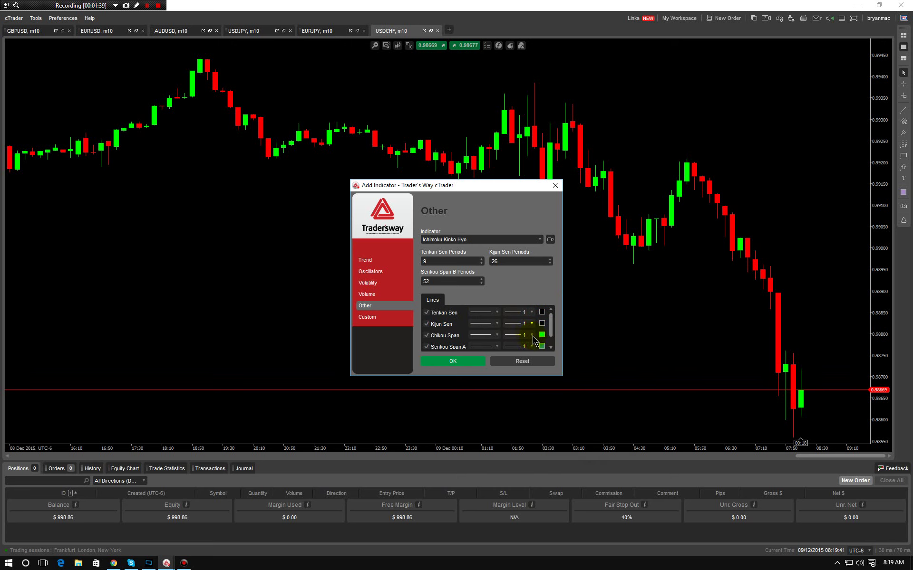
click(542, 337)
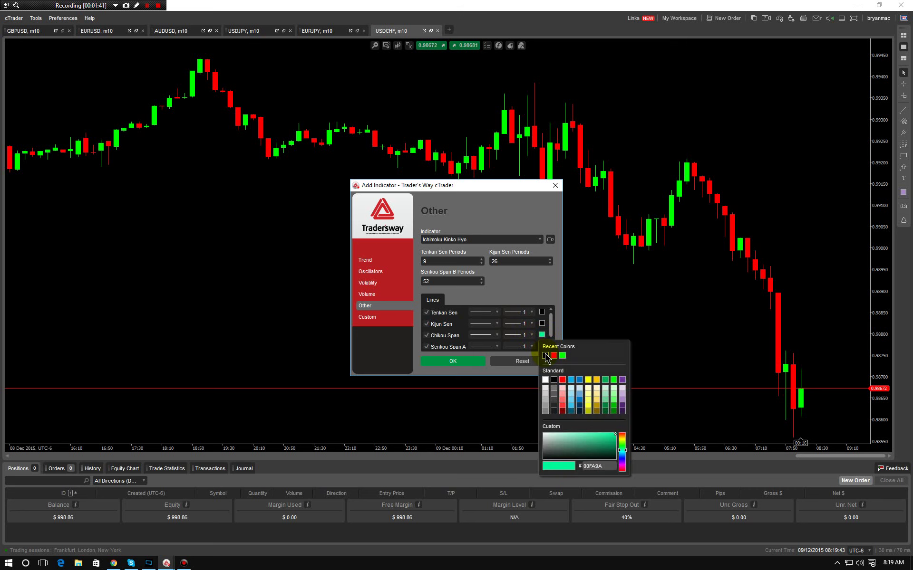
click(545, 356)
click(435, 363)
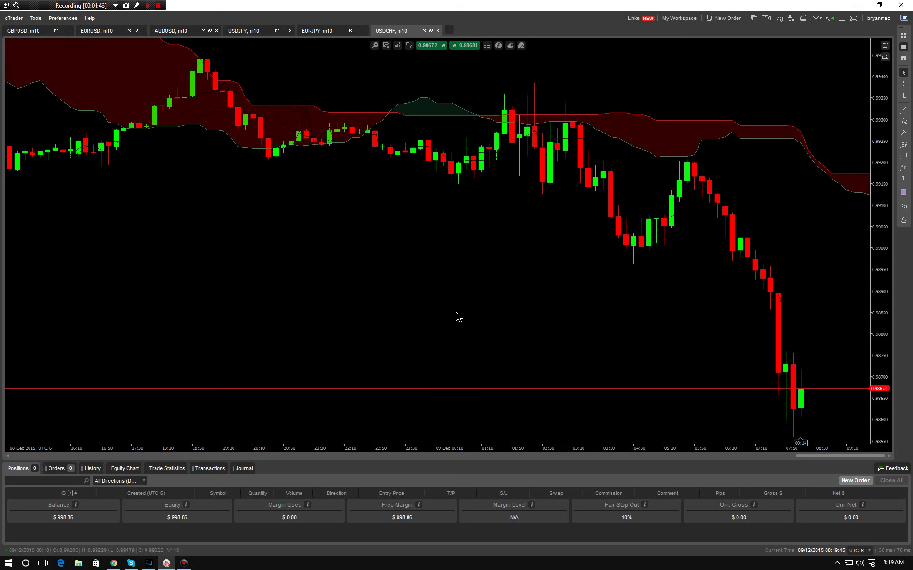
- Pan and zoom out the chart to show several days of candles with the Ichimoku cloud
click(801, 444)
drag(792, 447, 670, 450)
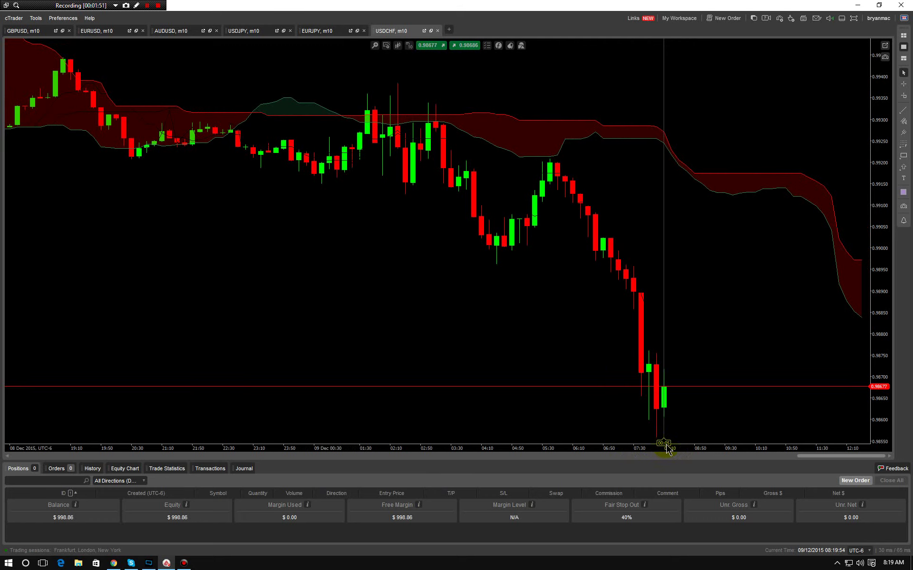
click(364, 46)
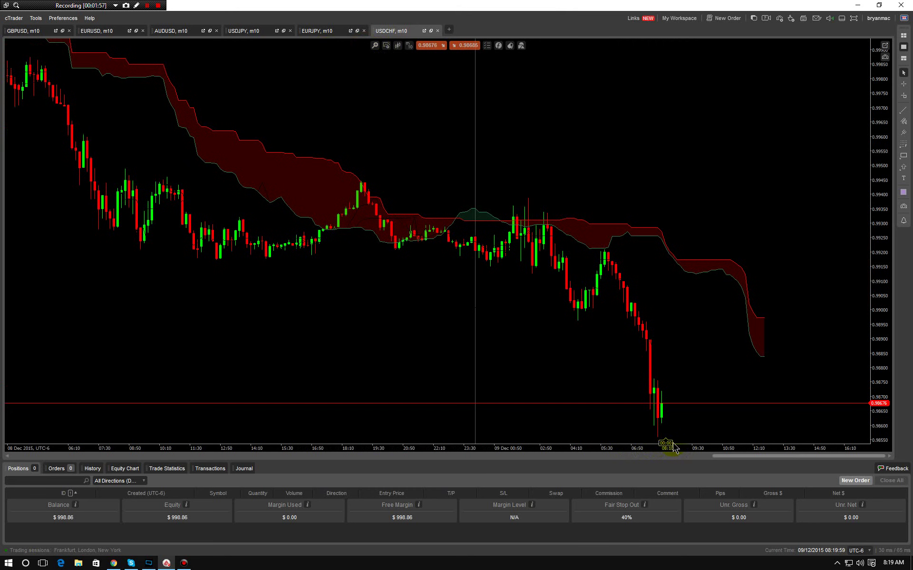
drag(663, 447, 760, 440)
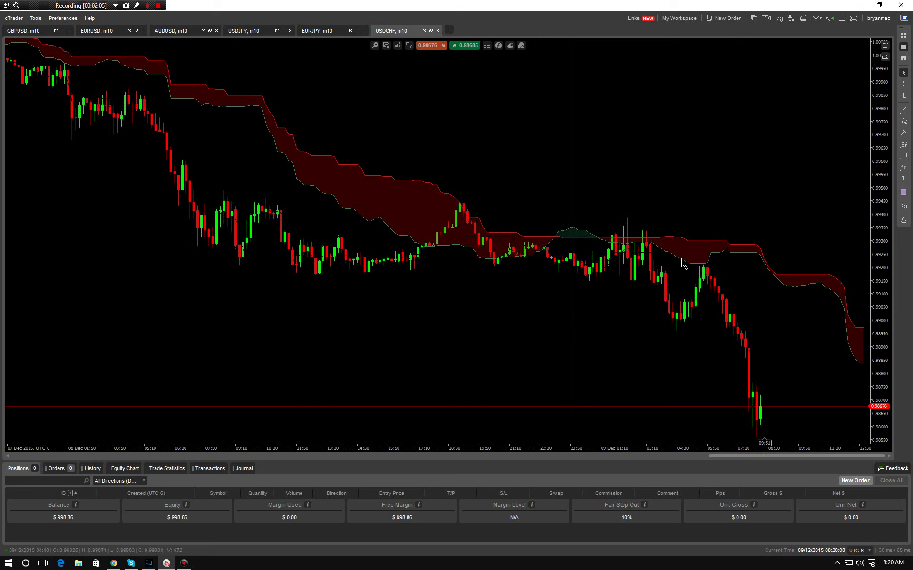
click(499, 46)
mouse_move(505, 72)
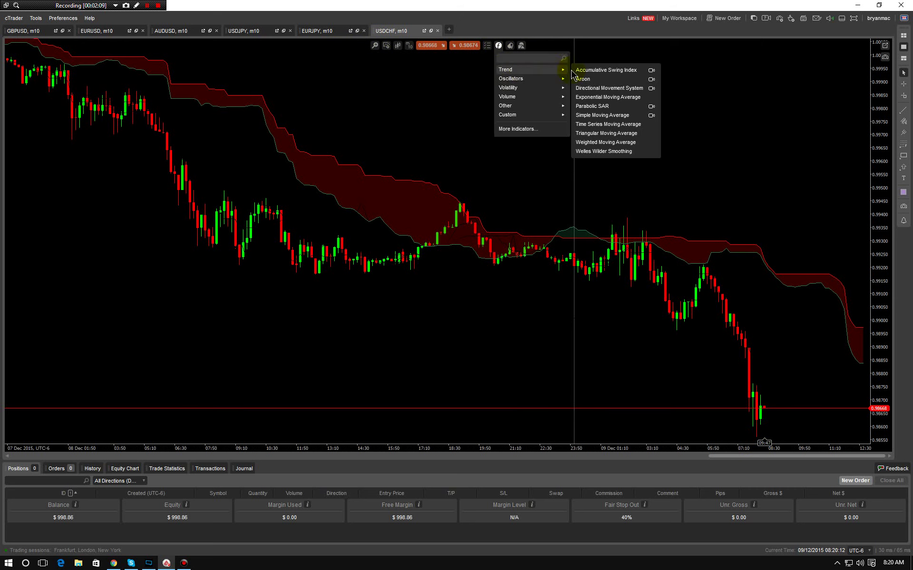
- Add a green 140-period Exponential Moving Average on Close to the chart
click(606, 98)
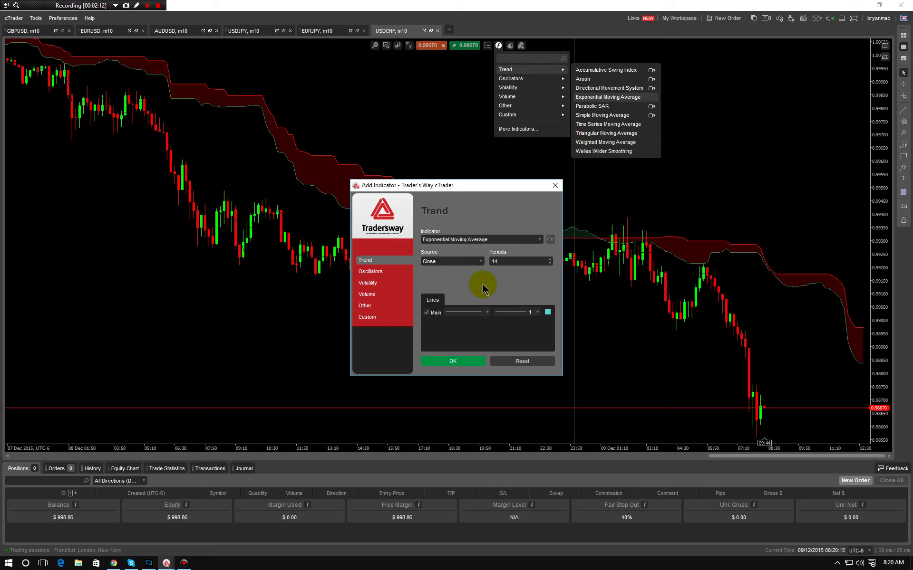
click(512, 261)
text(0)
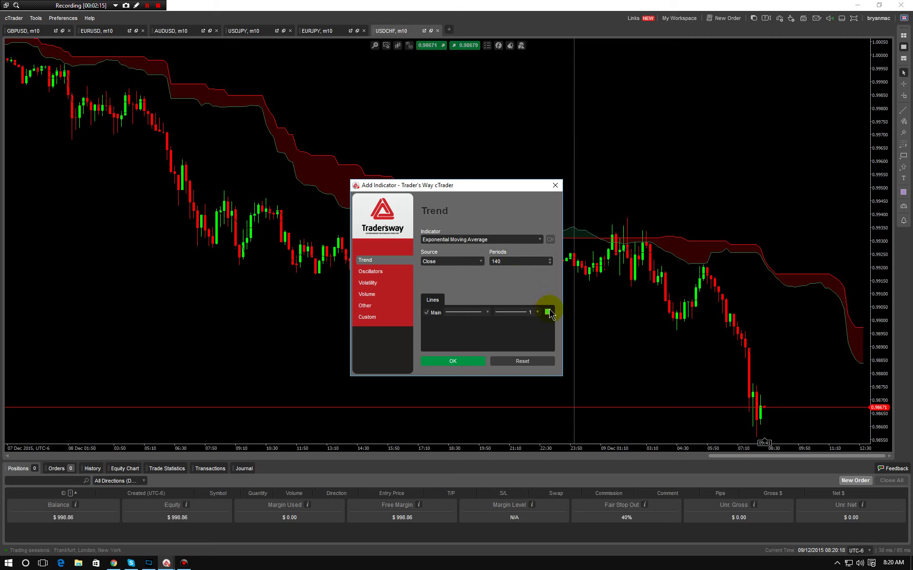
click(548, 312)
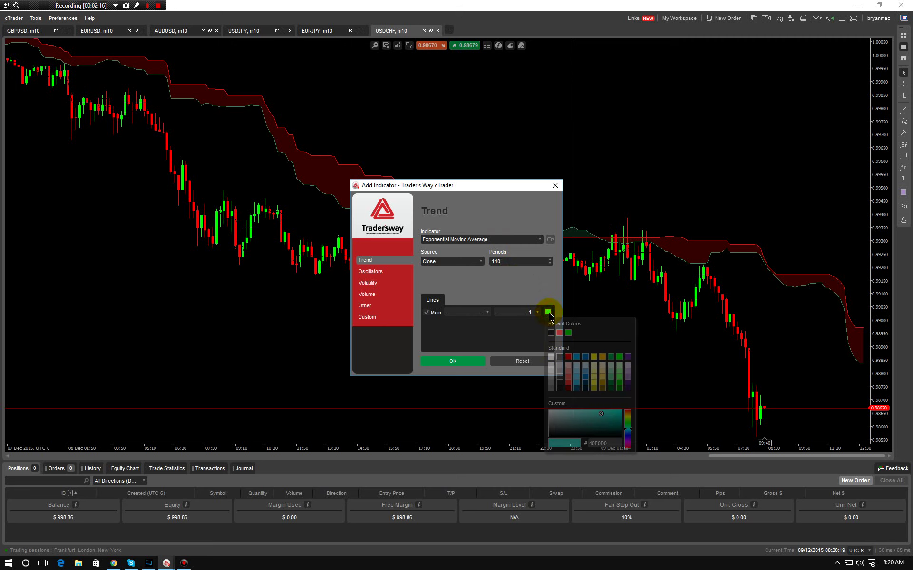
click(619, 359)
click(456, 362)
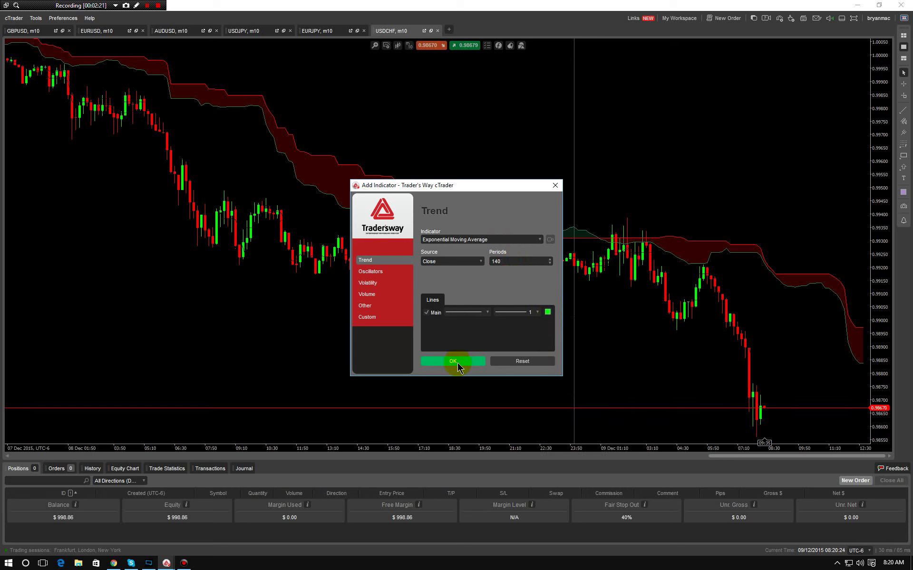
click(454, 362)
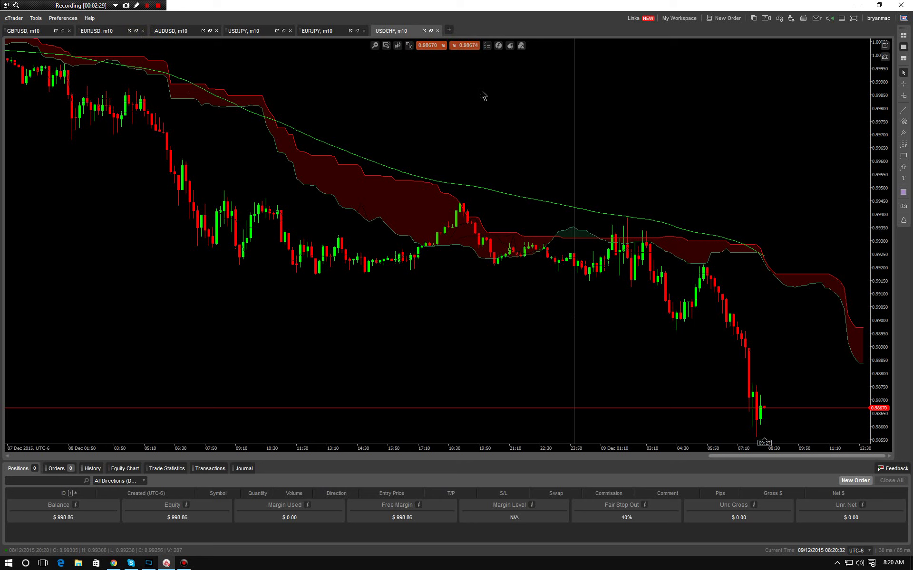
- Add a second 140-period EMA with its source set to the Ichimoku Kijun Sen line
click(498, 45)
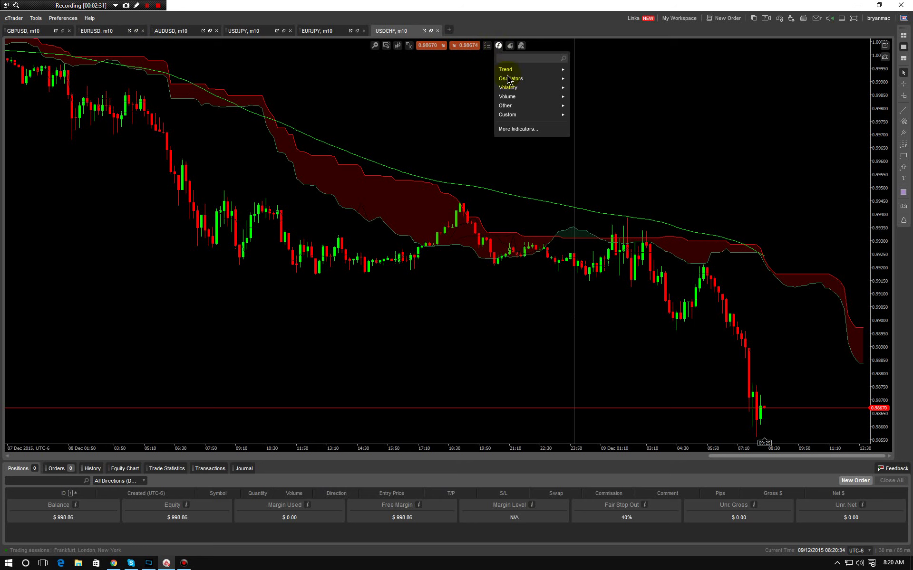
mouse_move(509, 73)
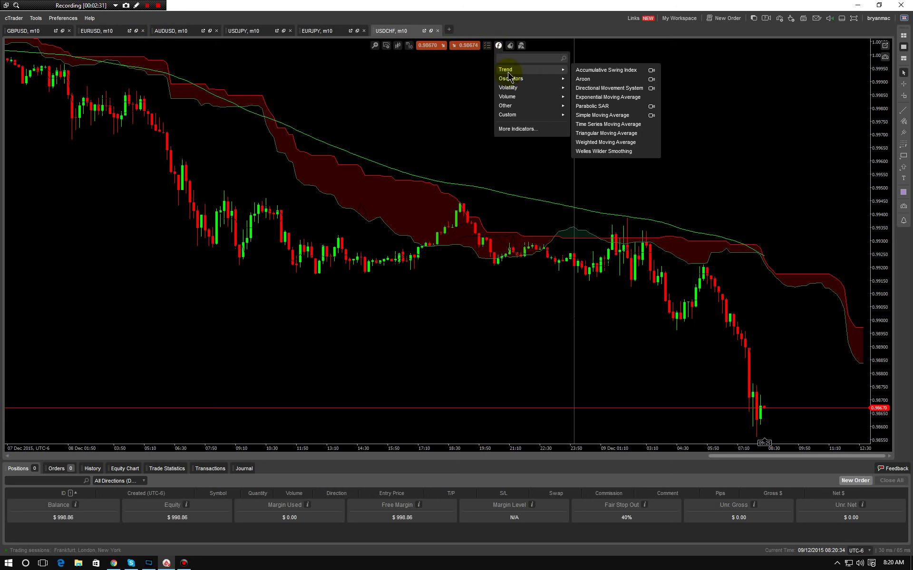
click(623, 98)
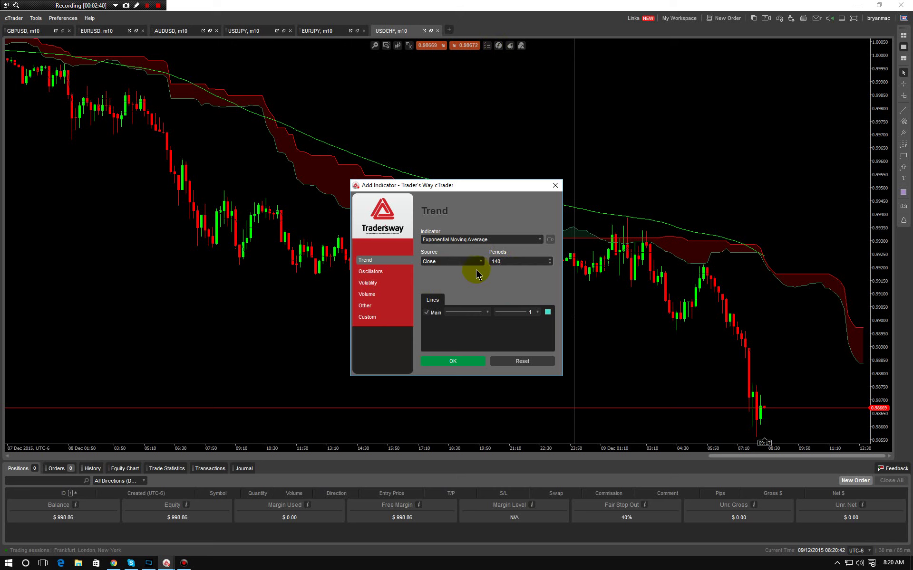
click(481, 262)
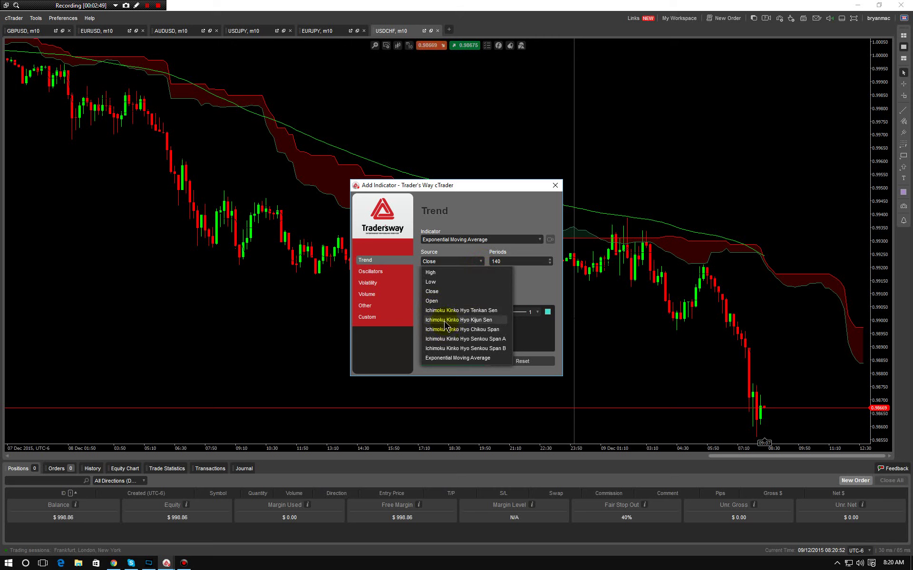
click(476, 323)
click(470, 363)
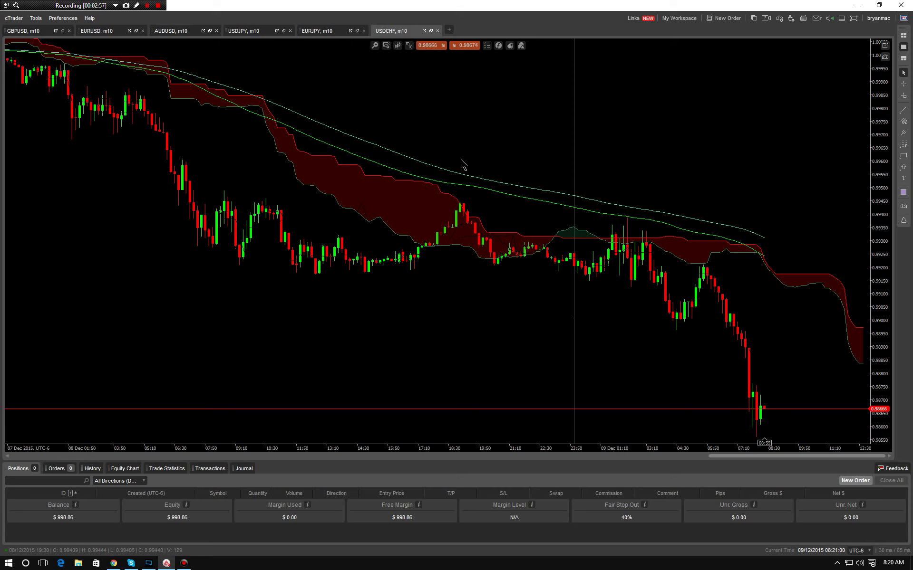
click(498, 46)
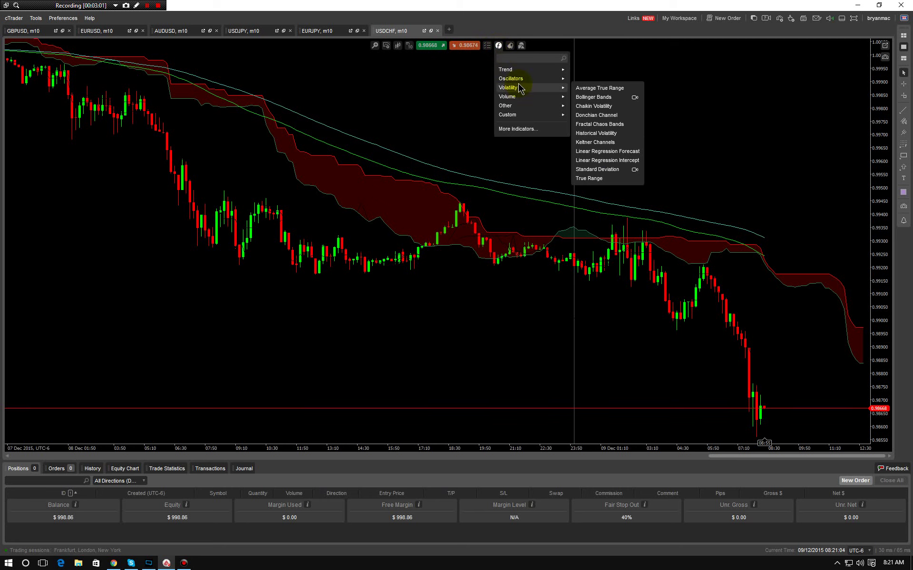
- Change the Kijun Sen-based EMA's line colour to red
click(521, 45)
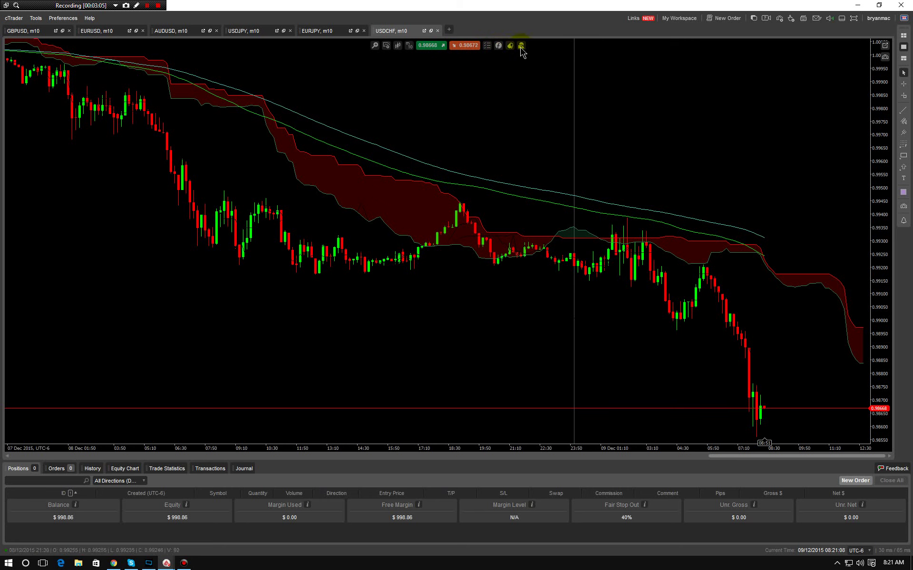
click(521, 45)
click(546, 86)
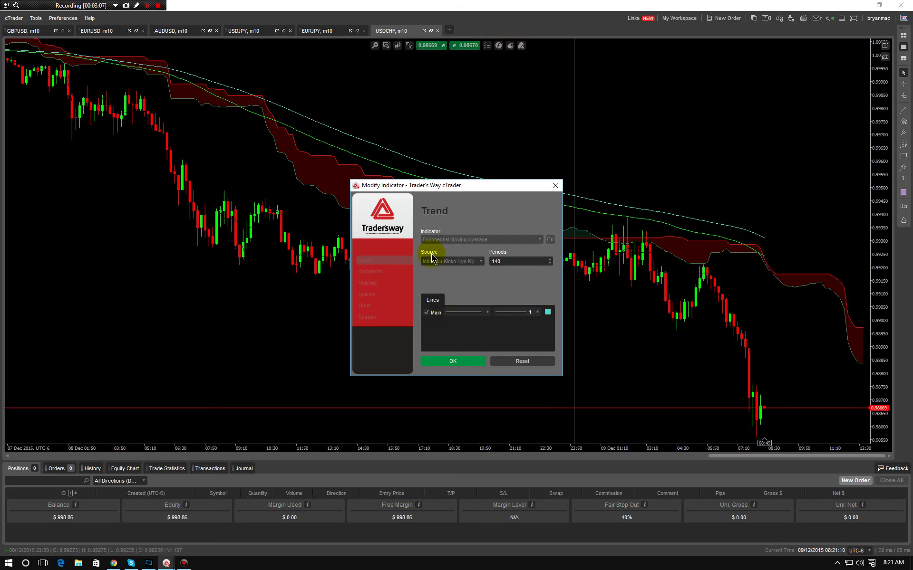
click(547, 312)
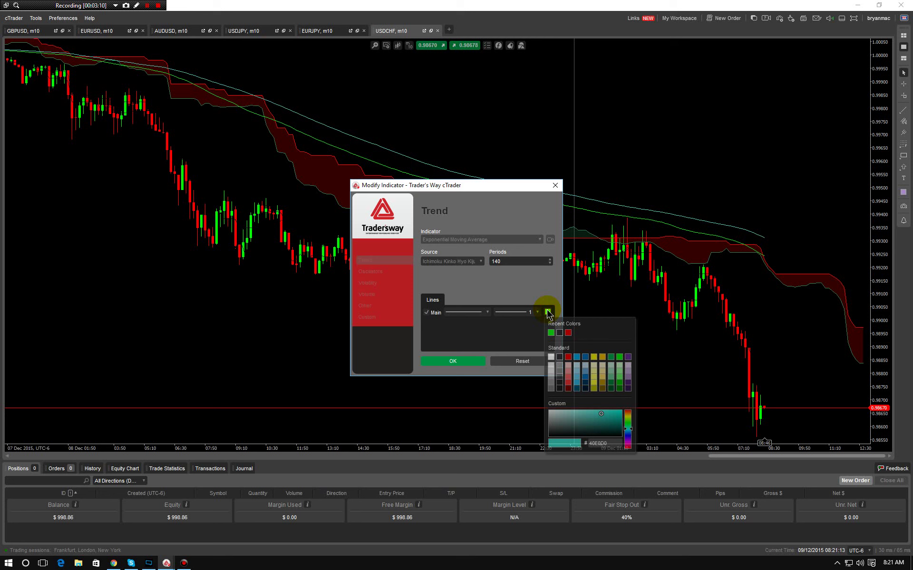
click(568, 333)
click(452, 362)
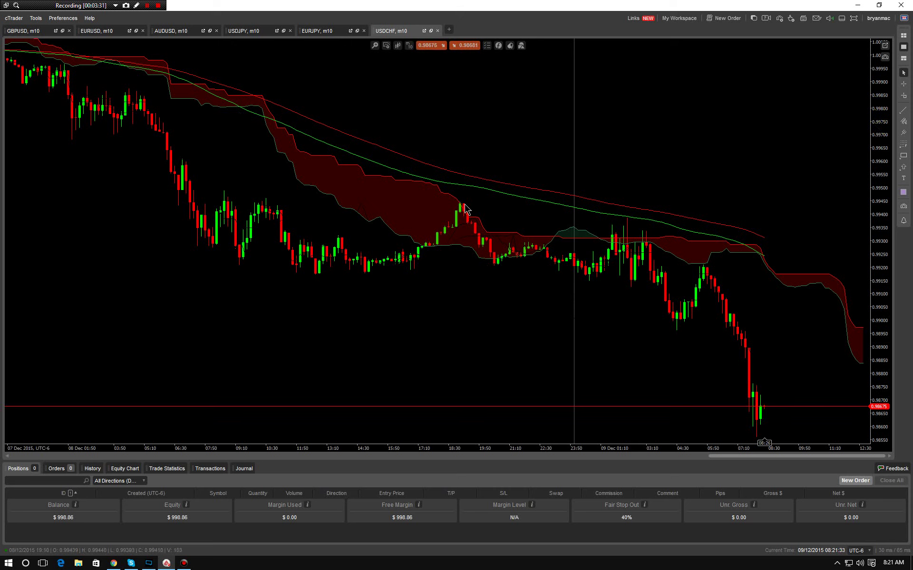
middle_click(473, 255)
drag(496, 266, 466, 208)
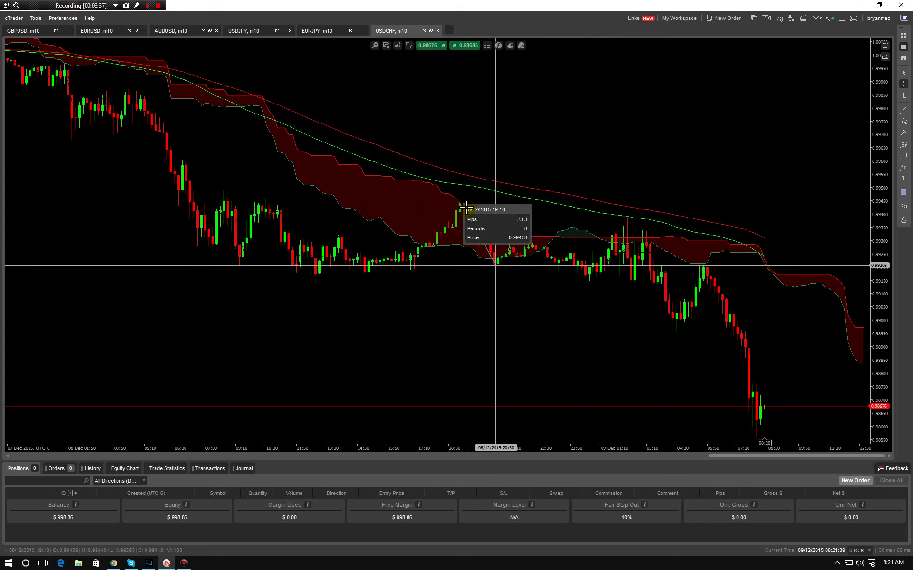
drag(471, 265, 504, 276)
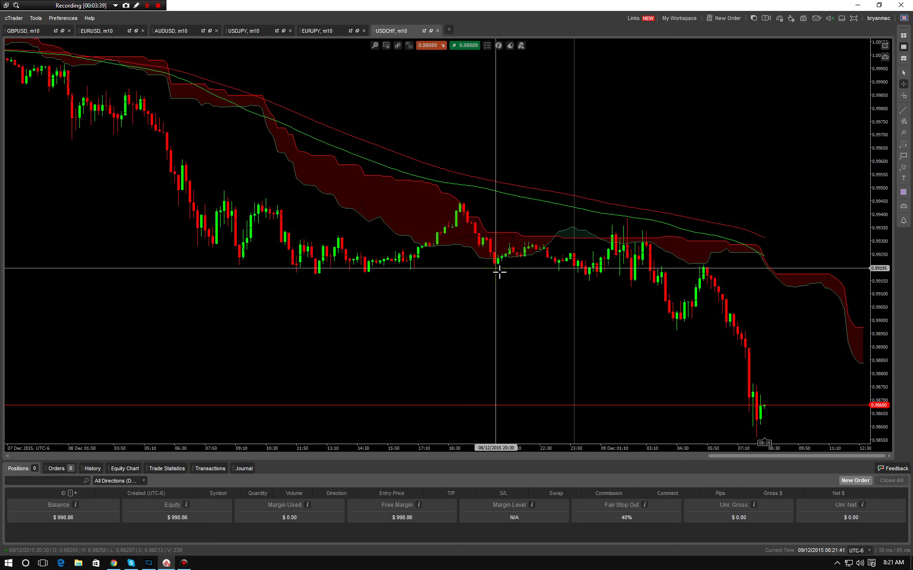
middle_click(499, 270)
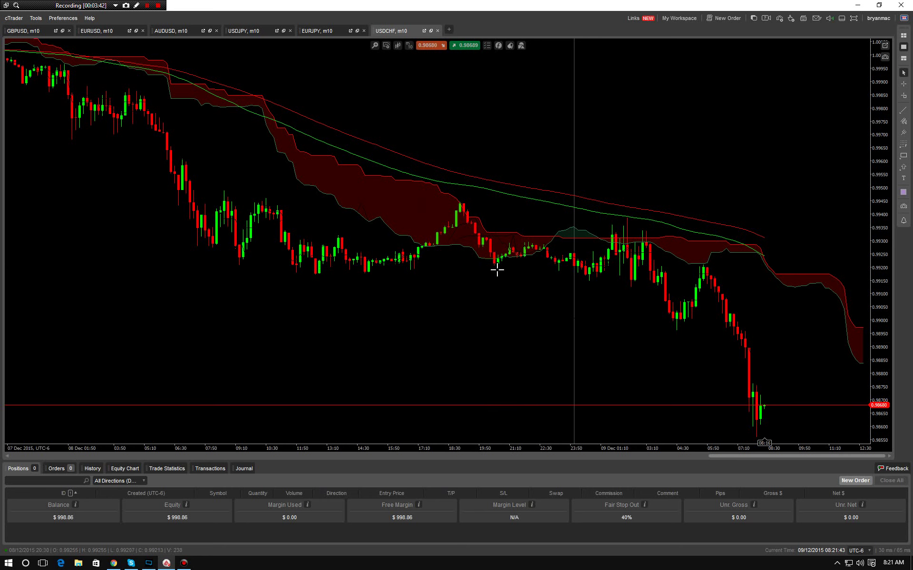
middle_click(497, 269)
drag(497, 267, 681, 335)
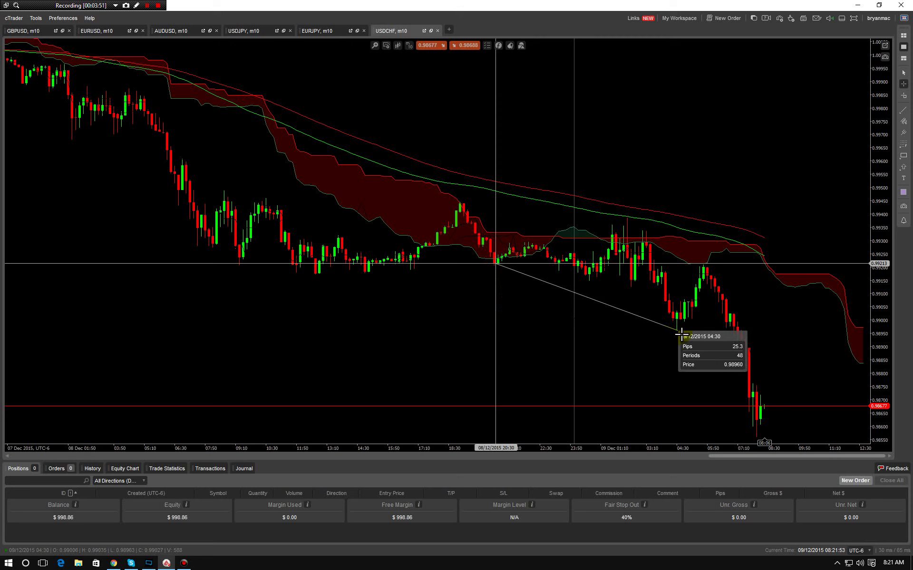
drag(681, 335, 682, 336)
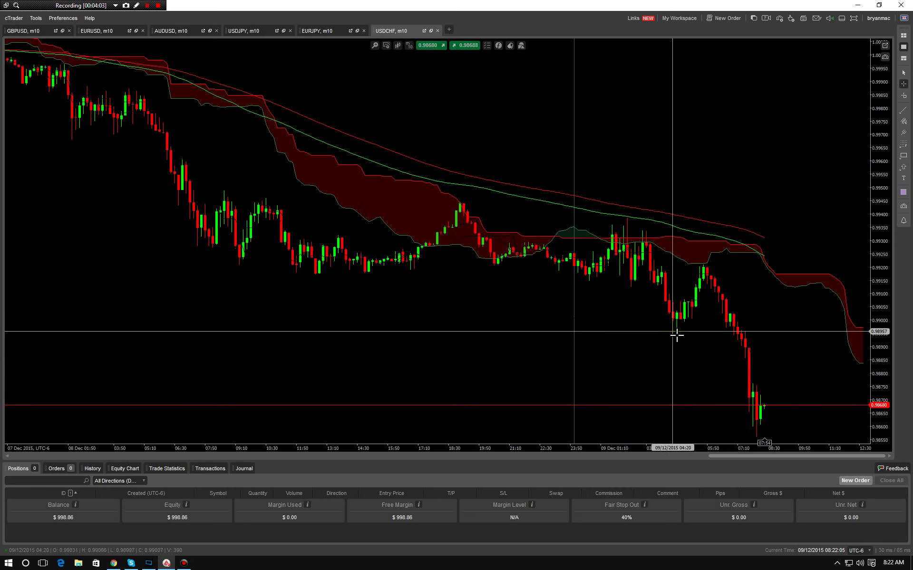
drag(676, 327, 615, 235)
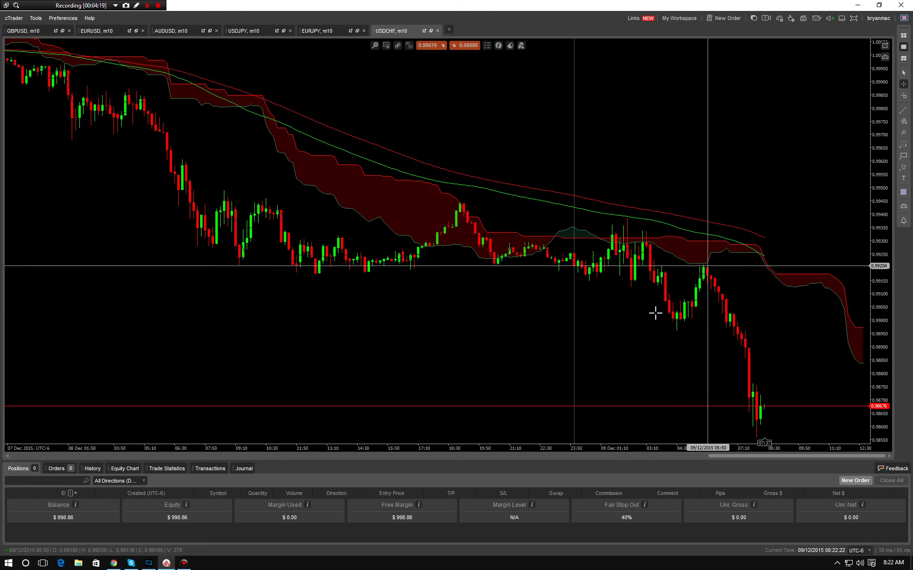
drag(707, 267, 753, 360)
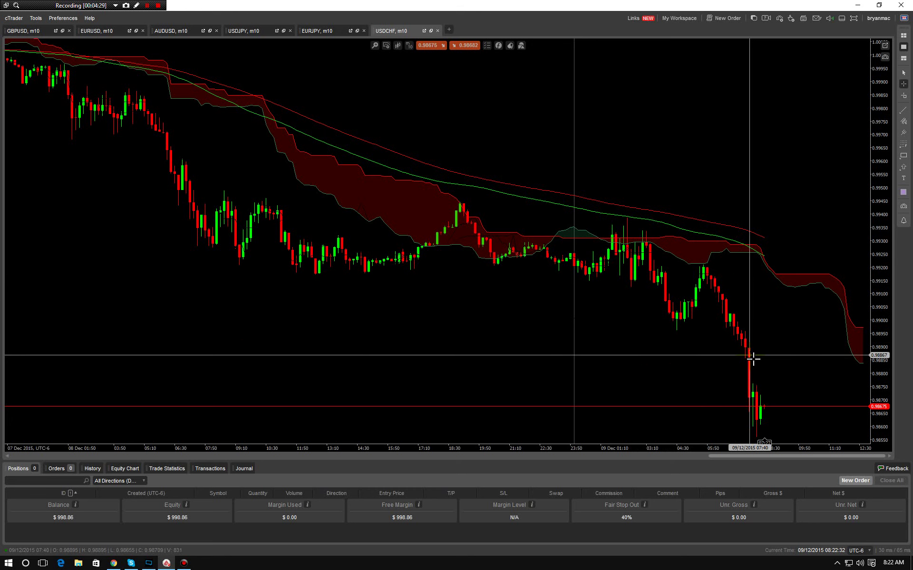
right_click(751, 356)
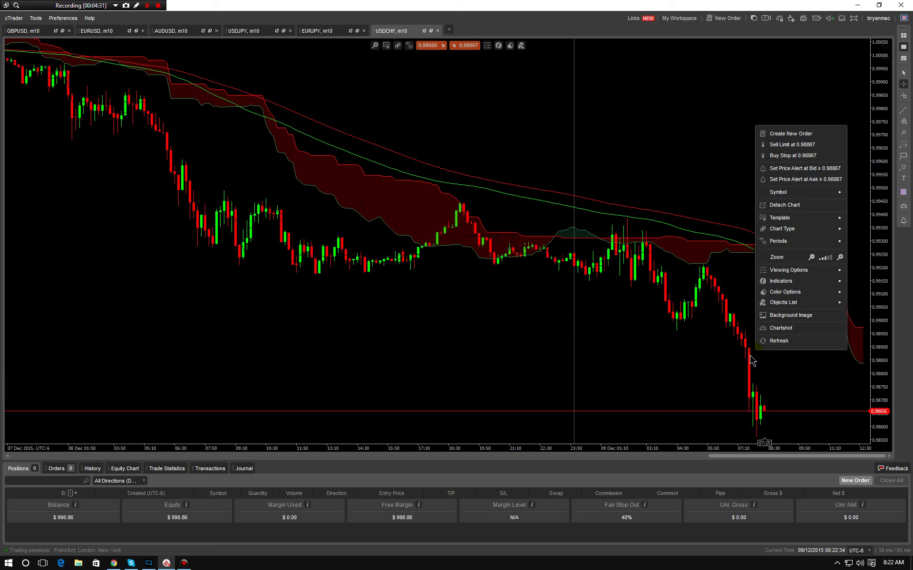
click(631, 337)
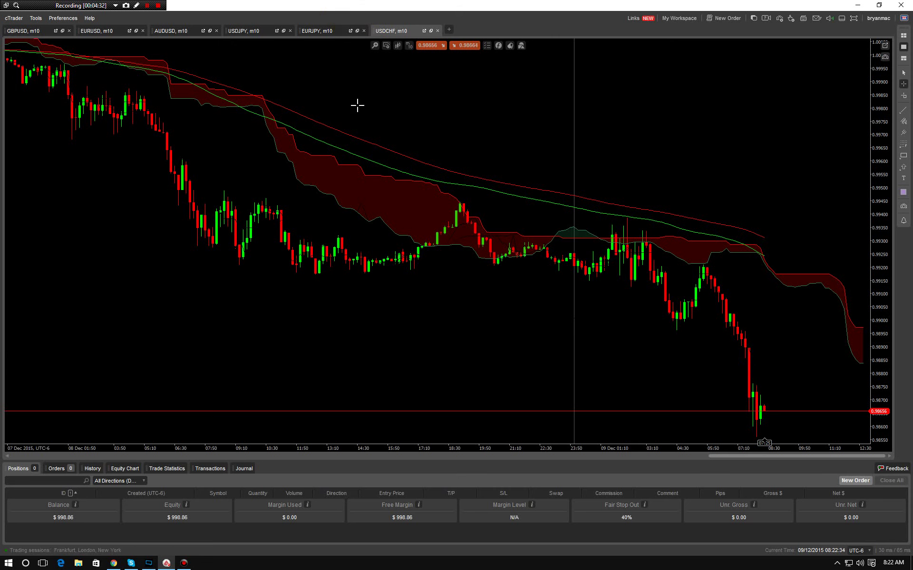
middle_click(393, 139)
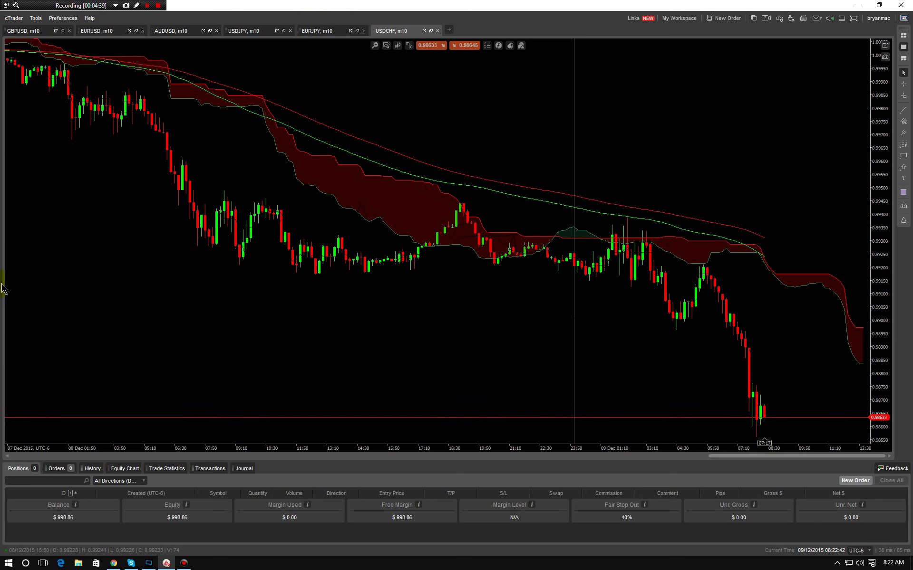
- Scroll the chart back in time until the 04 Dec candles are in view
drag(82, 245, 474, 295)
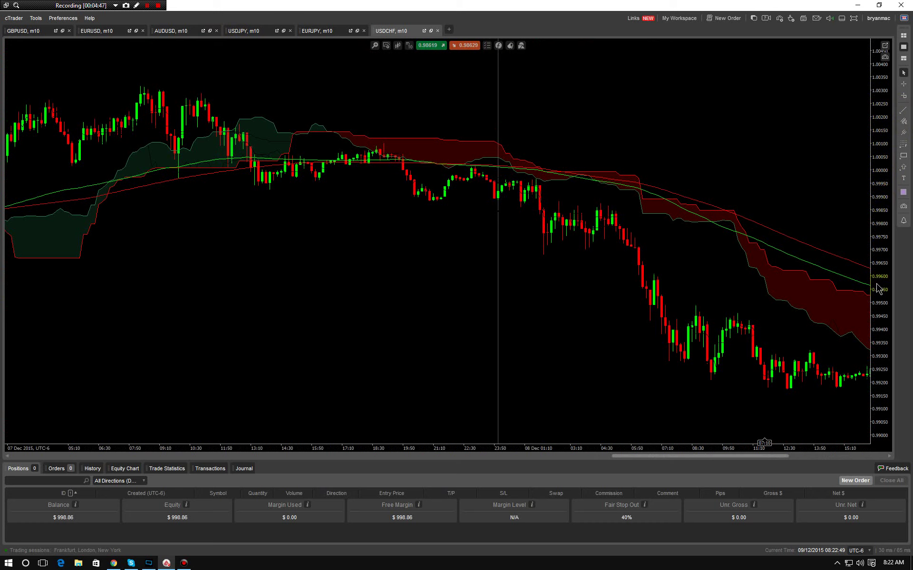
click(486, 293)
drag(388, 269, 533, 350)
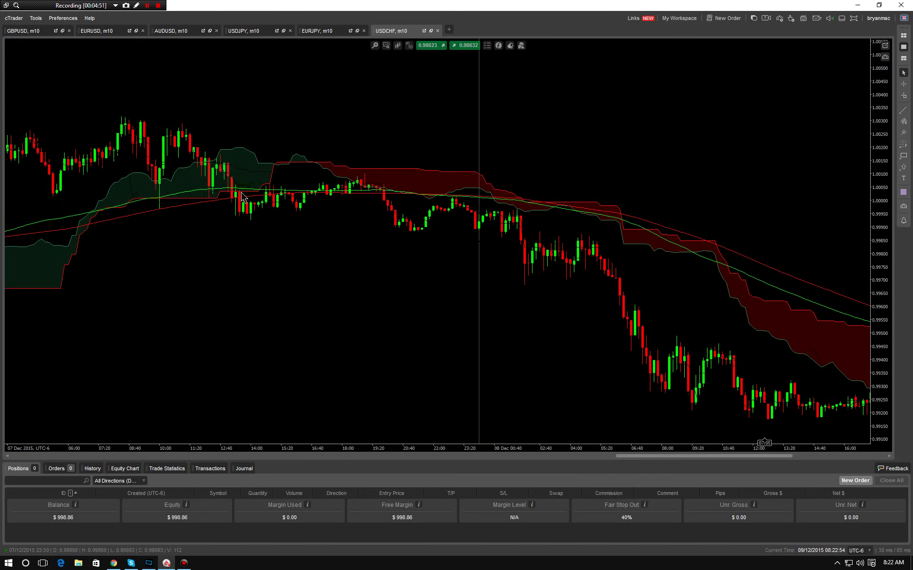
drag(242, 289, 285, 205)
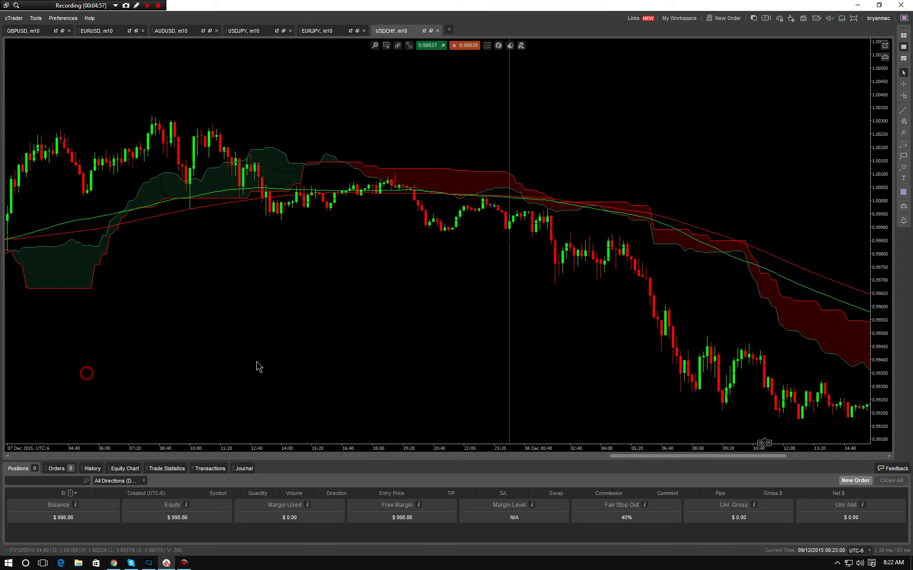
drag(243, 367, 430, 369)
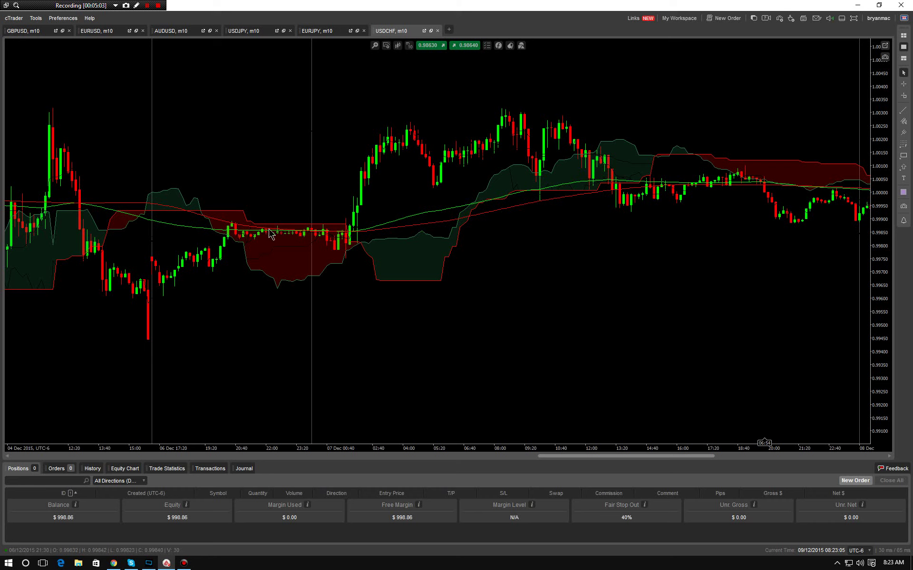
- Pan back to earlier December candles and start a crosshair measurement from the 13:20 candle
drag(193, 359, 342, 348)
drag(101, 336, 466, 220)
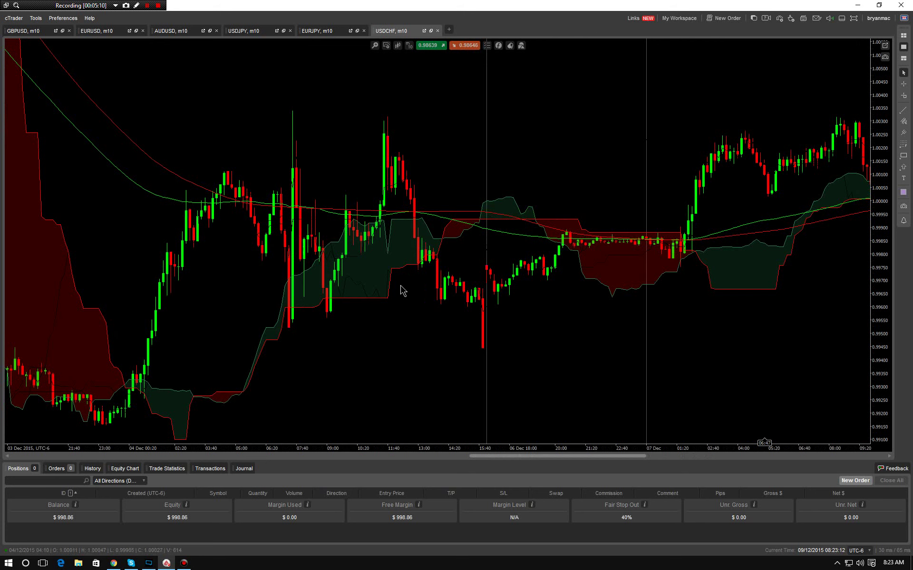
middle_click(435, 263)
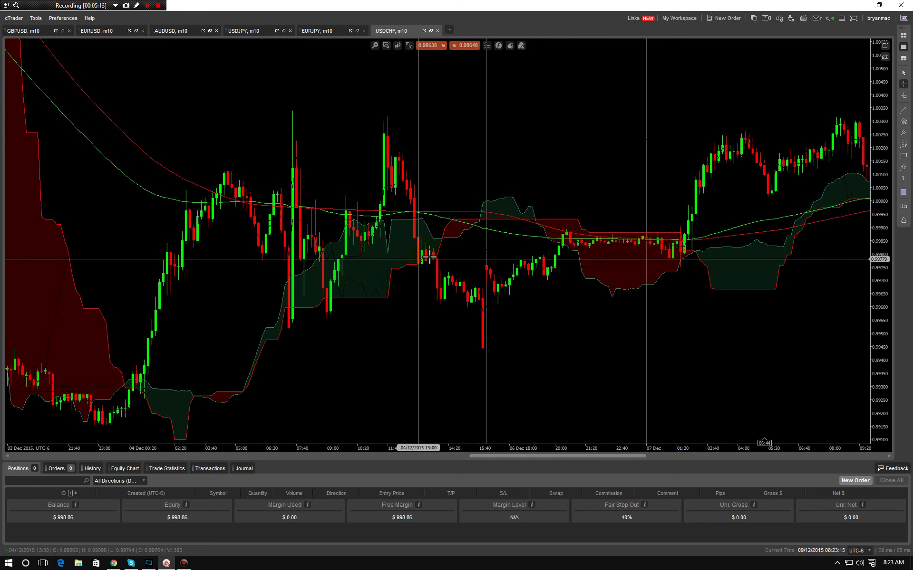
drag(426, 253, 487, 352)
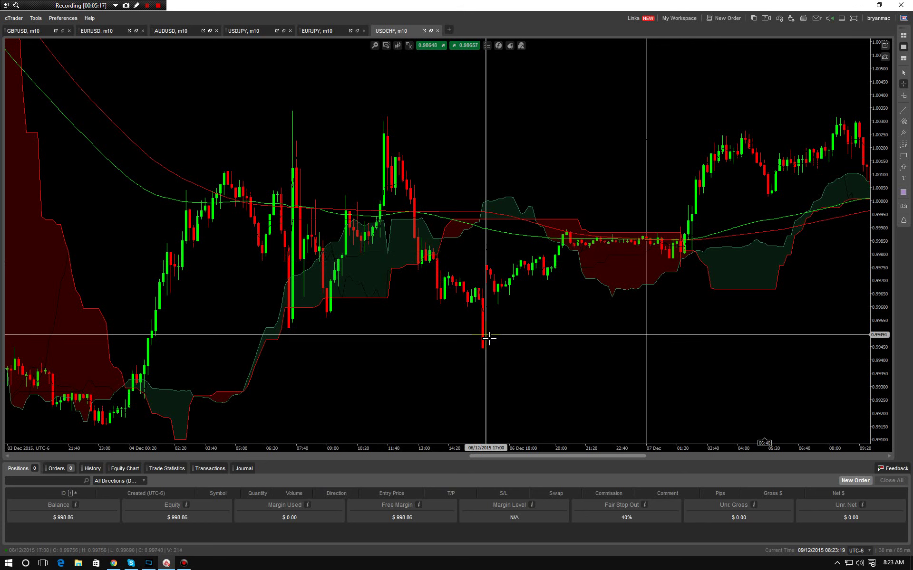